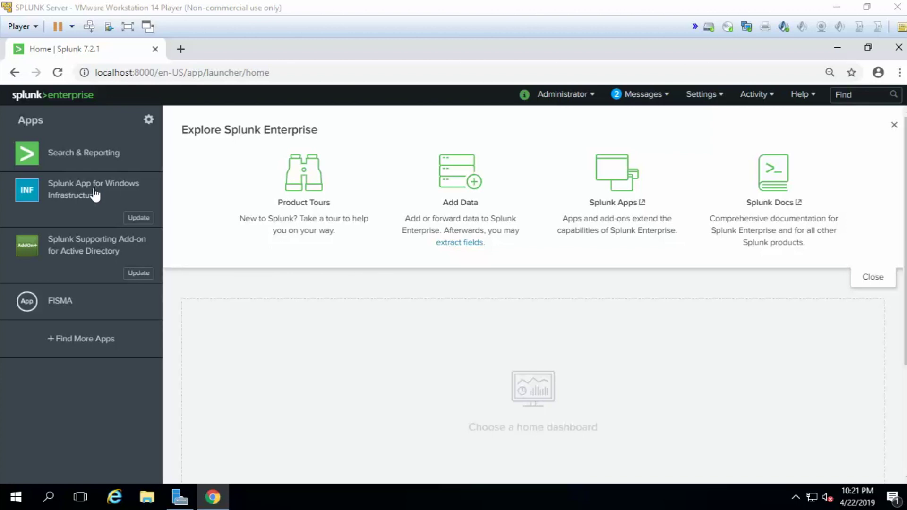
# Launch the Windows Infrastructure app and go to Active Directory > Users > User Overview.
pyautogui.click(93, 194)
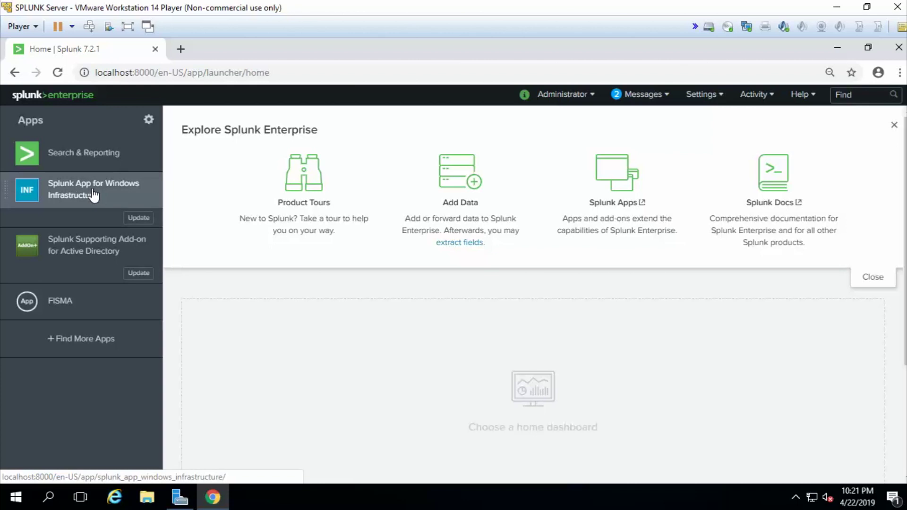
pyautogui.click(93, 194)
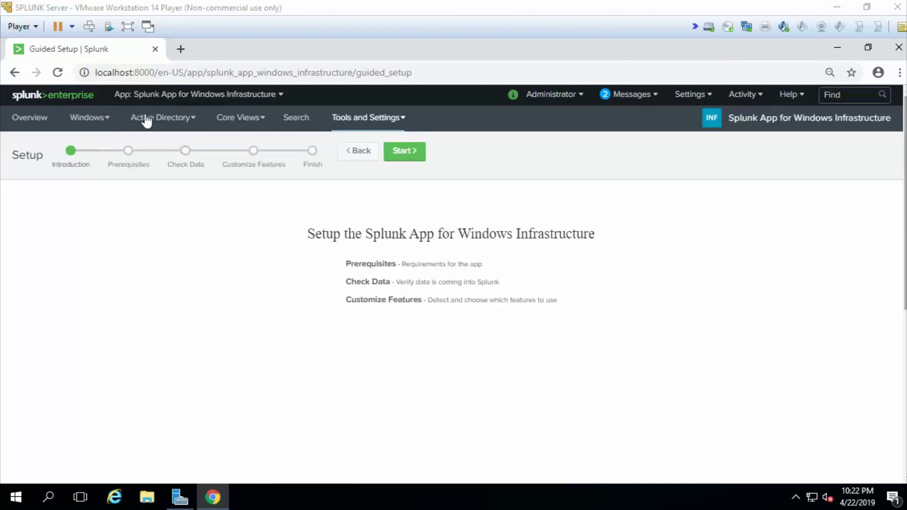
pyautogui.click(175, 121)
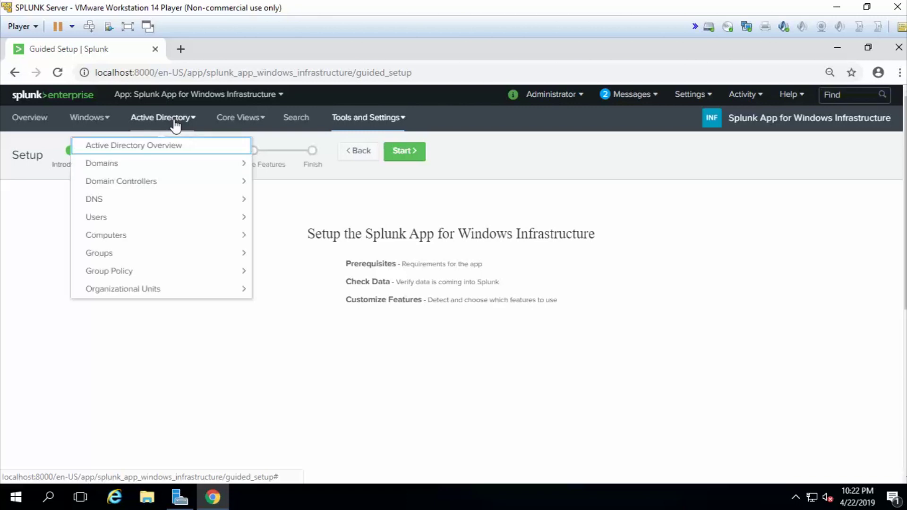
pyautogui.click(109, 220)
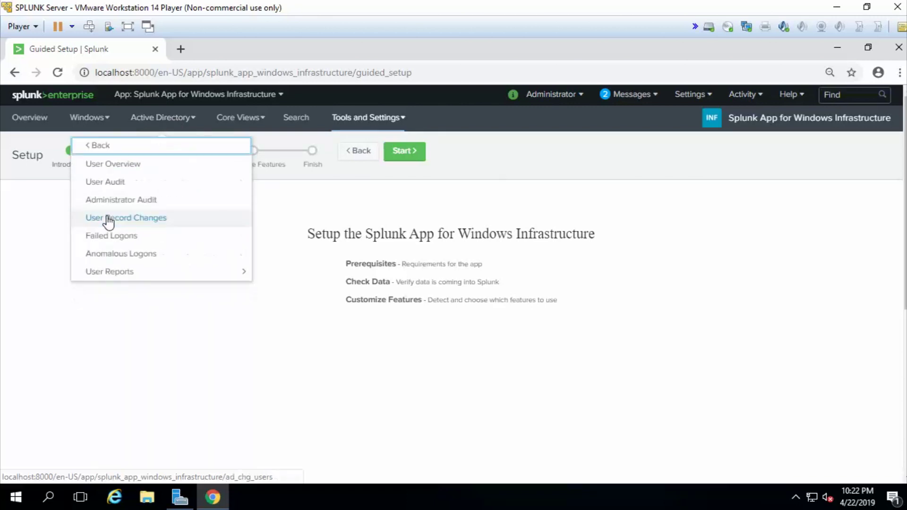
pyautogui.click(121, 166)
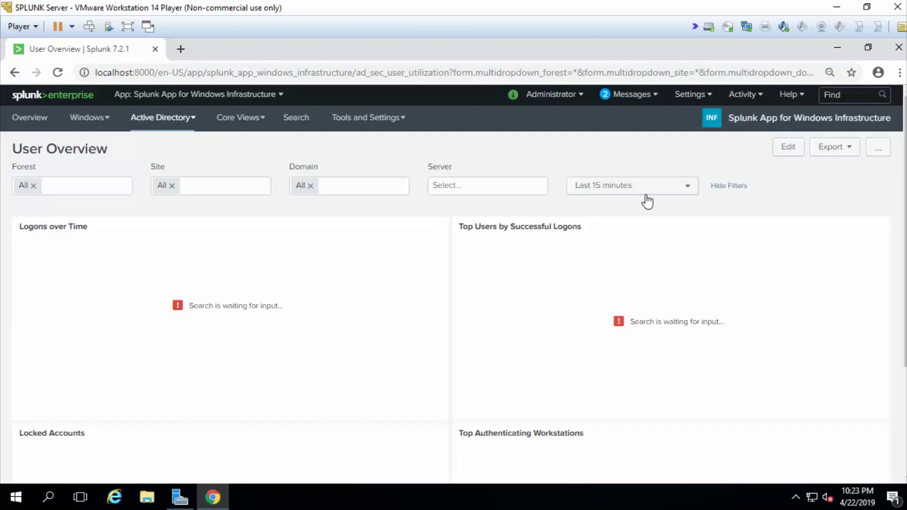
# Set the User Overview dashboard's time range to the Last 30 days preset.
pyautogui.click(684, 194)
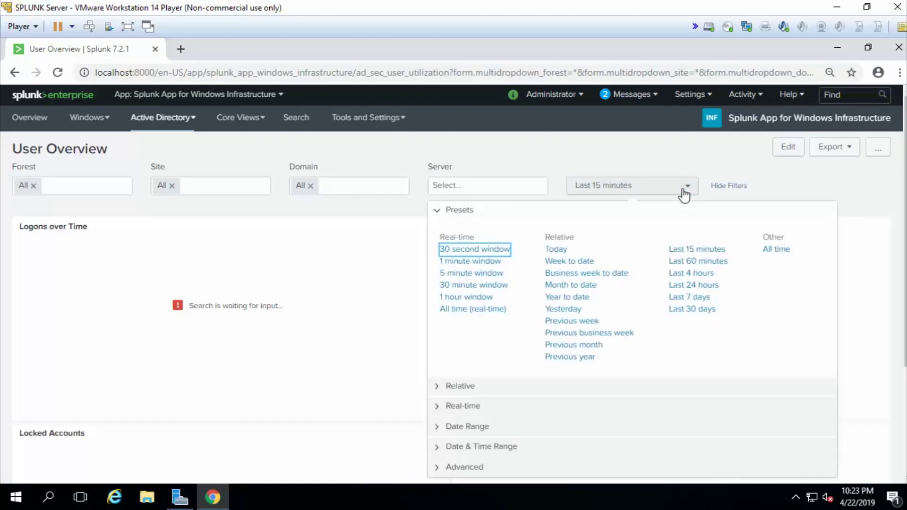
pyautogui.click(704, 312)
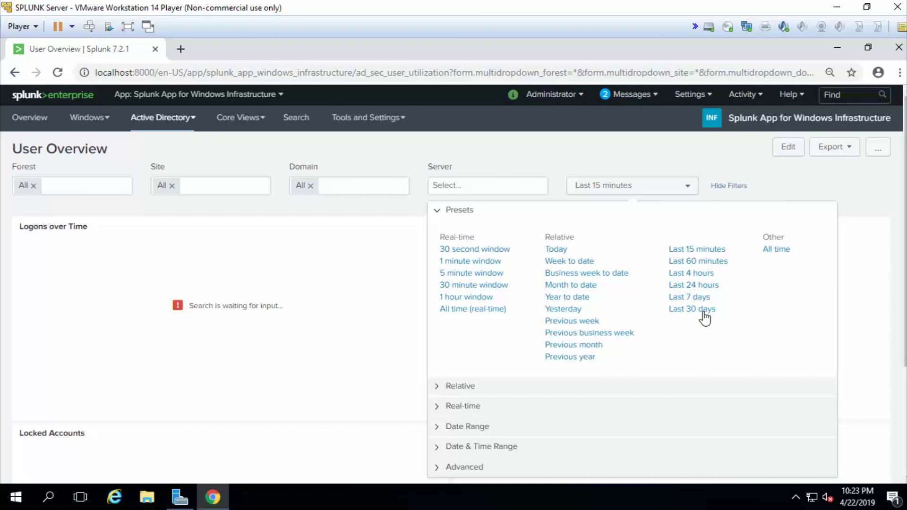
pyautogui.click(704, 310)
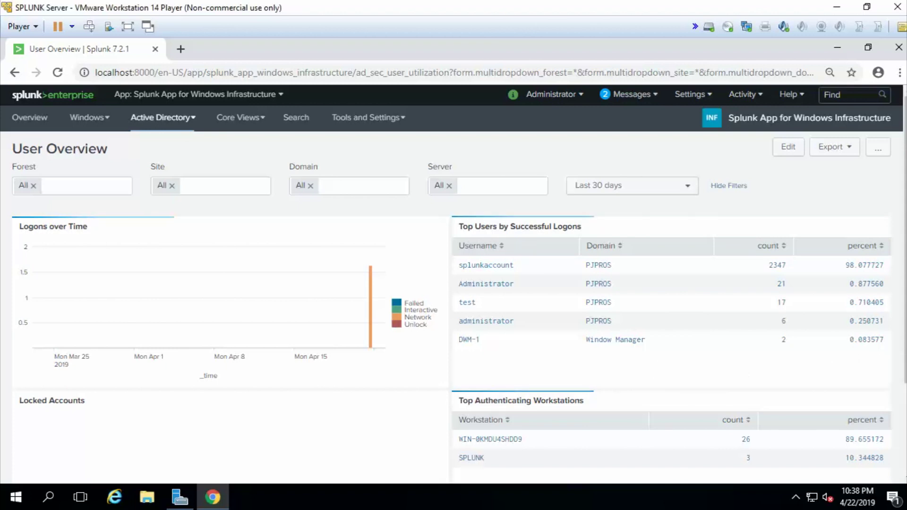
pyautogui.scroll(-1, 834, 378)
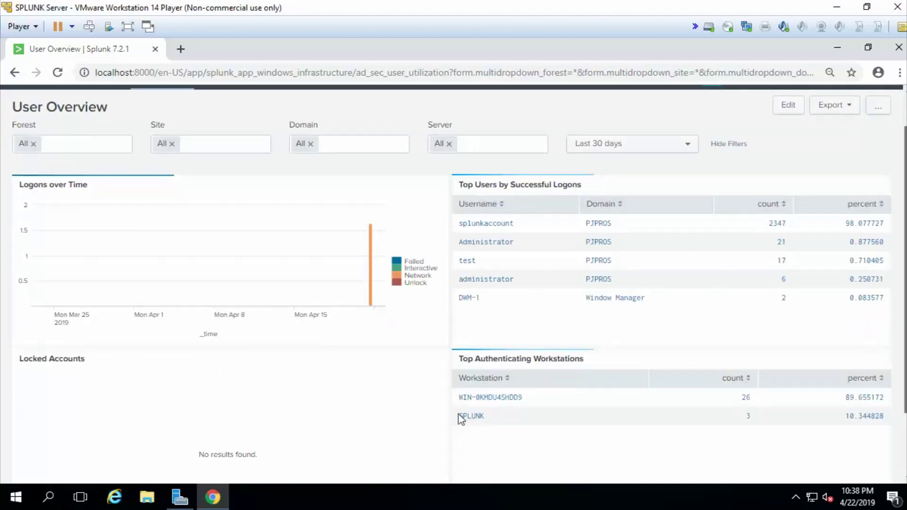
pyautogui.scroll(-1, 461, 419)
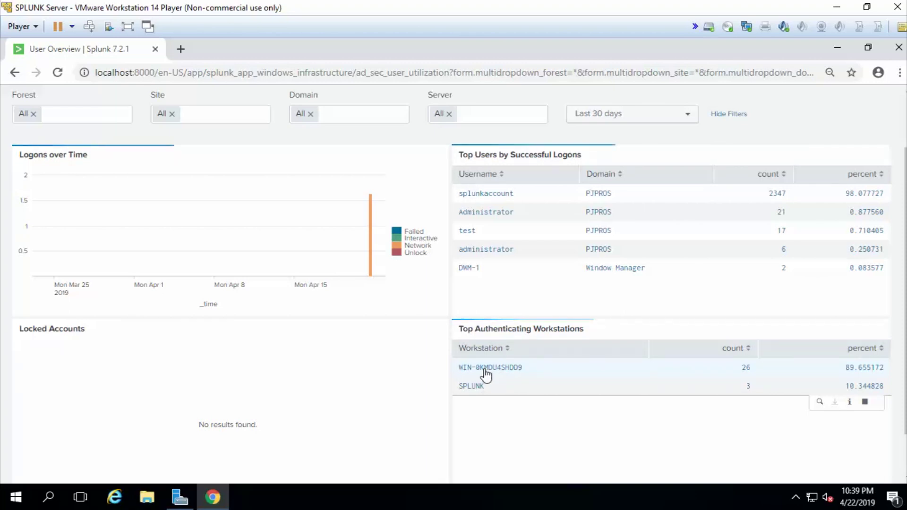
pyautogui.click(486, 374)
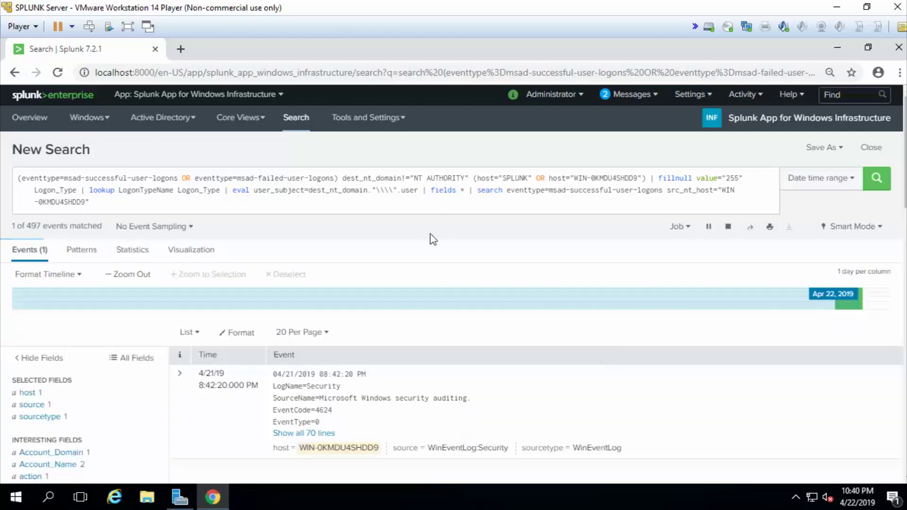
# Select the WIN-0KMDU4SHDD9 drill-down query text to review it, then deselect it.
pyautogui.click(98, 204)
pyautogui.moveTo(47, 190); pyautogui.dragTo(18, 179)
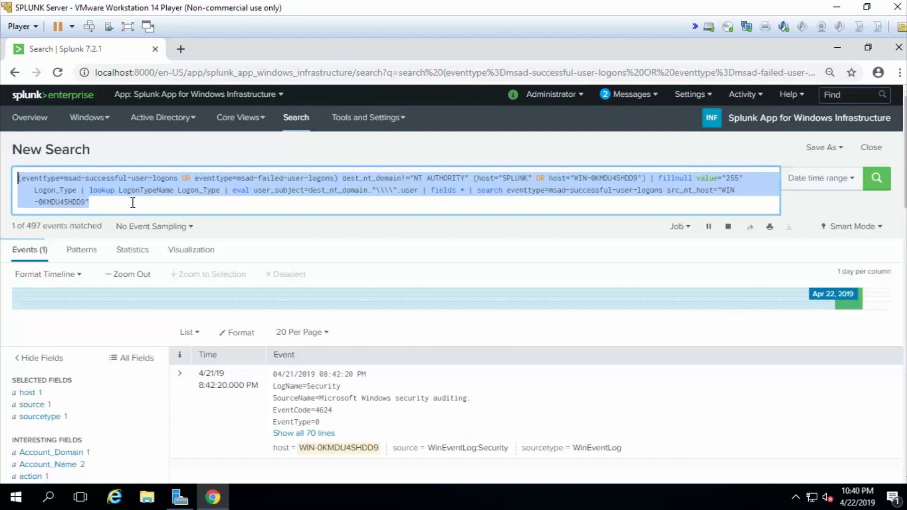
pyautogui.click(98, 202)
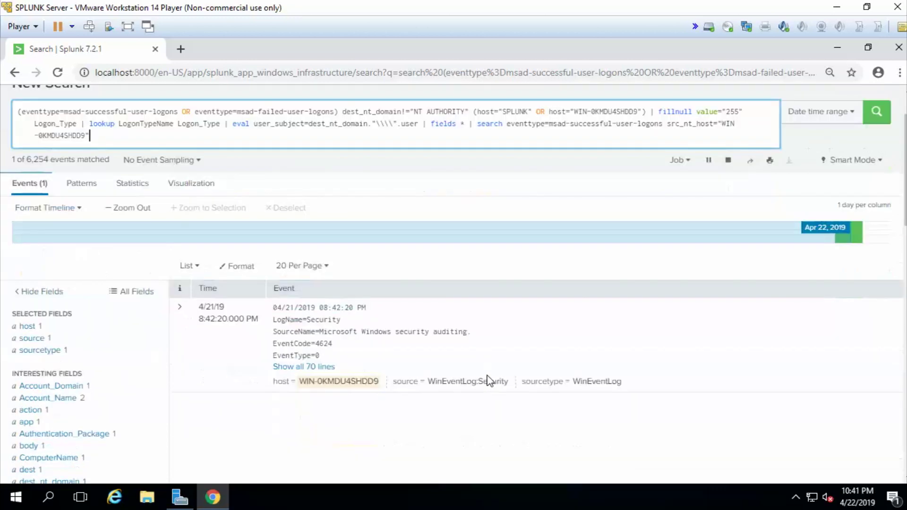
# Expand the first logon event, scroll through its fields, and scroll back up to the header.
pyautogui.scroll(-4, 491, 345)
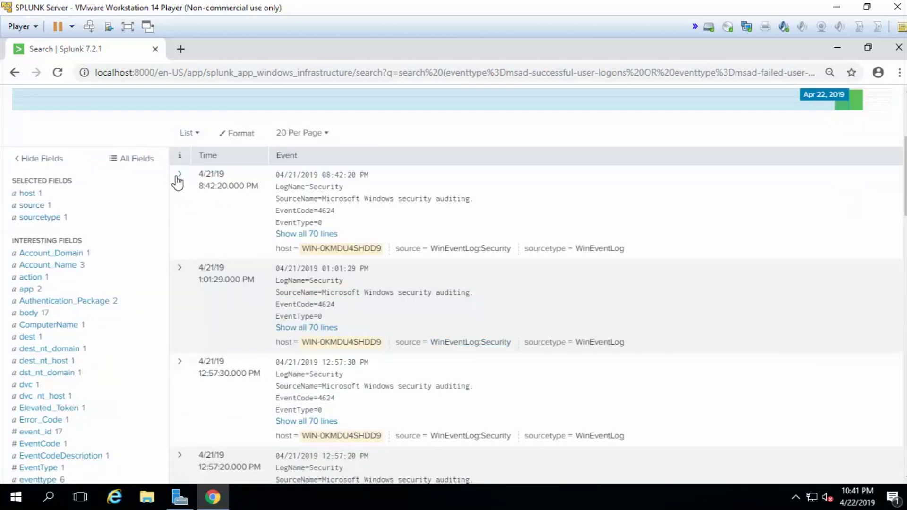
pyautogui.click(180, 175)
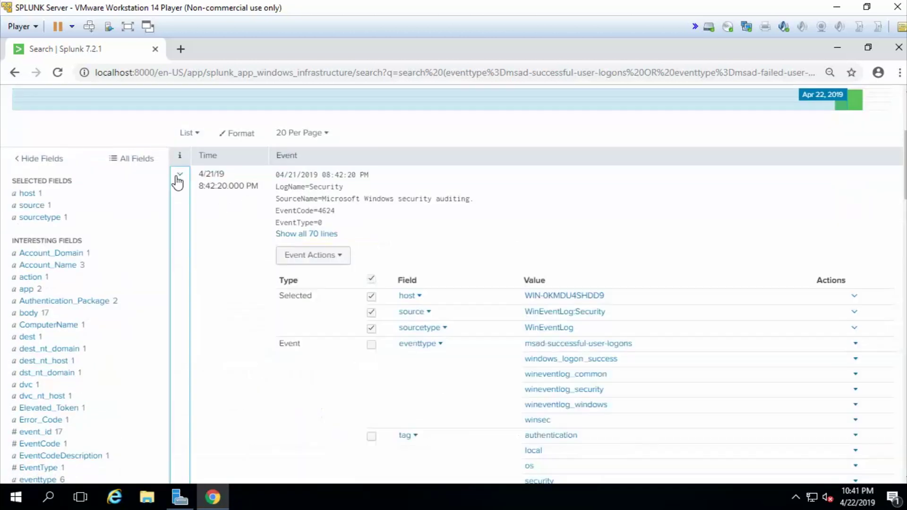
pyautogui.scroll(-4, 389, 334)
pyautogui.scroll(-15, 389, 333)
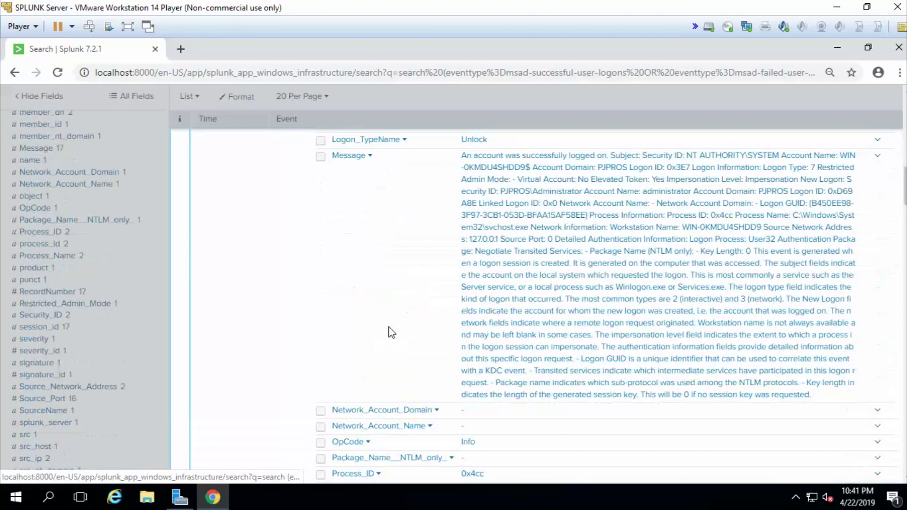
pyautogui.scroll(-15, 392, 333)
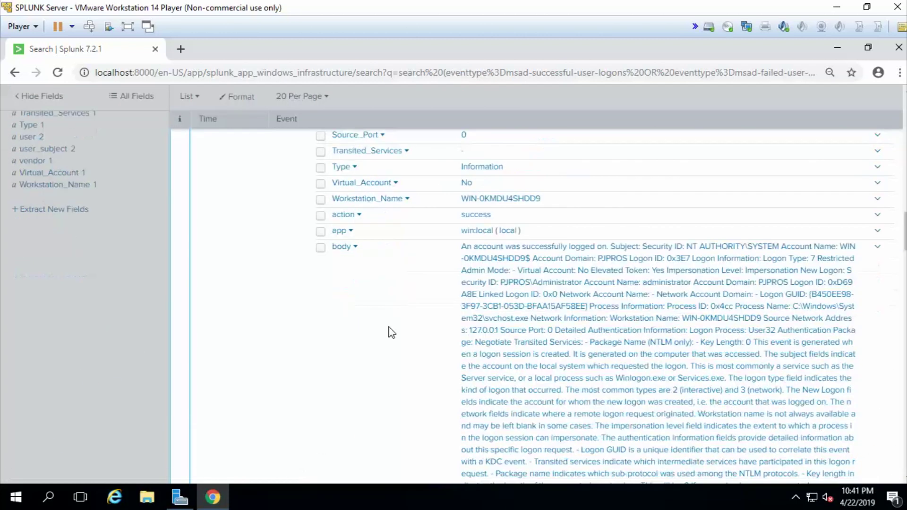
pyautogui.scroll(-9, 388, 327)
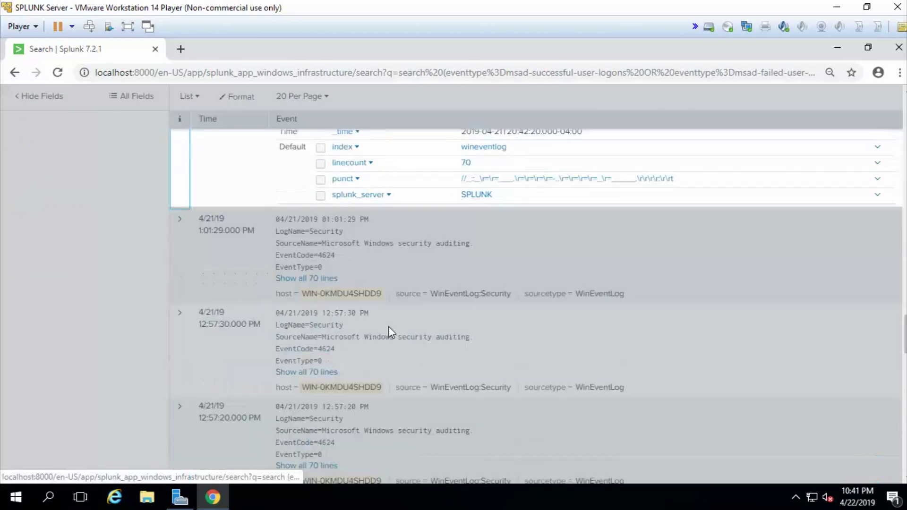
pyautogui.scroll(4, 386, 325)
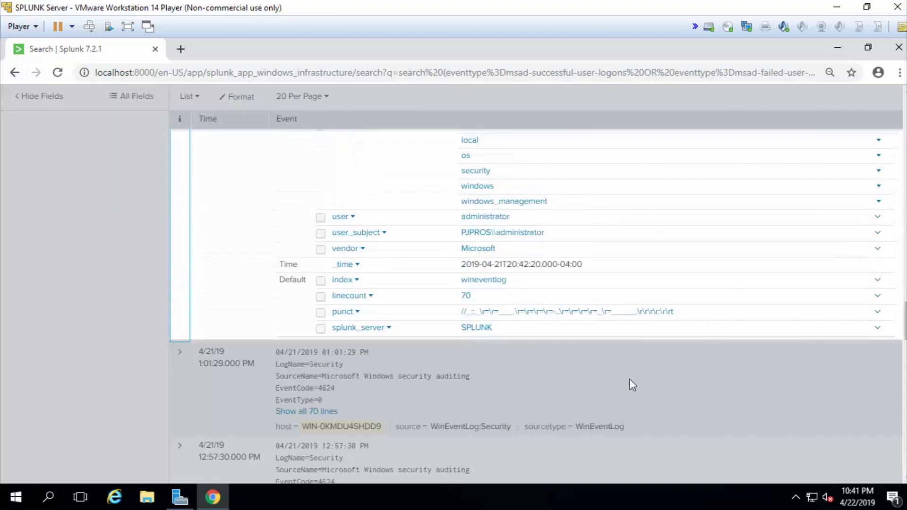
pyautogui.scroll(10, 632, 384)
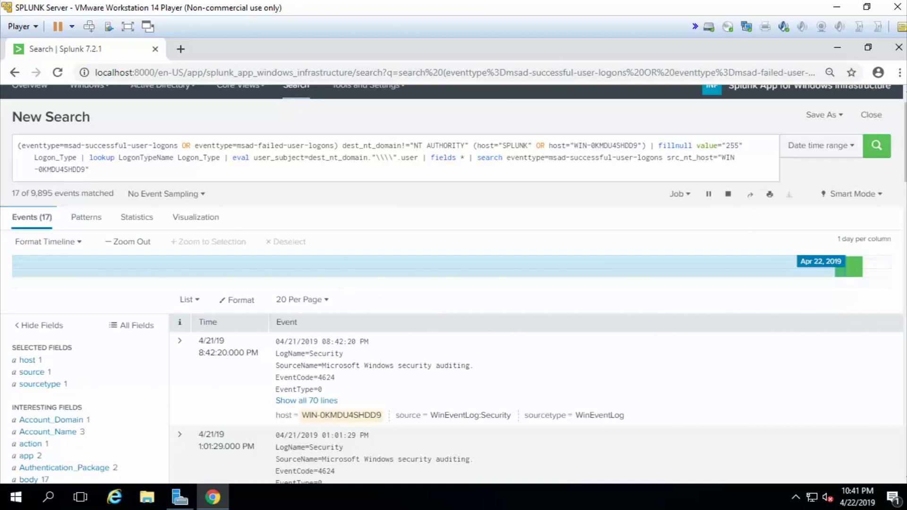
pyautogui.scroll(2, 331, 229)
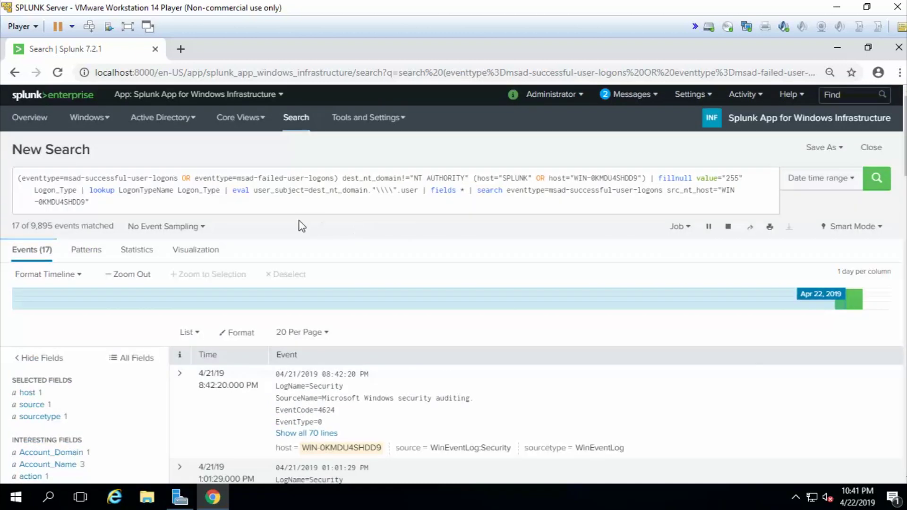
# Navigate to Windows > Applications and Updates > Application Installs.
pyautogui.click(105, 127)
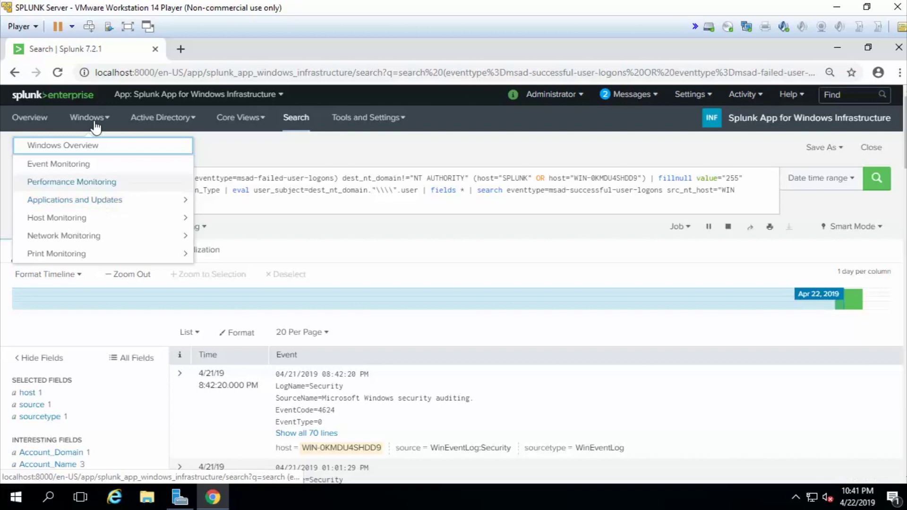
pyautogui.click(111, 201)
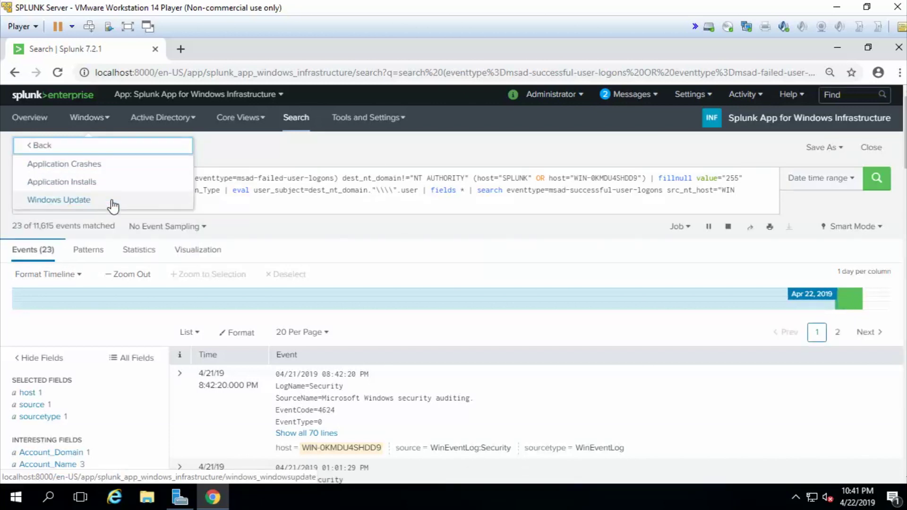
pyautogui.click(84, 184)
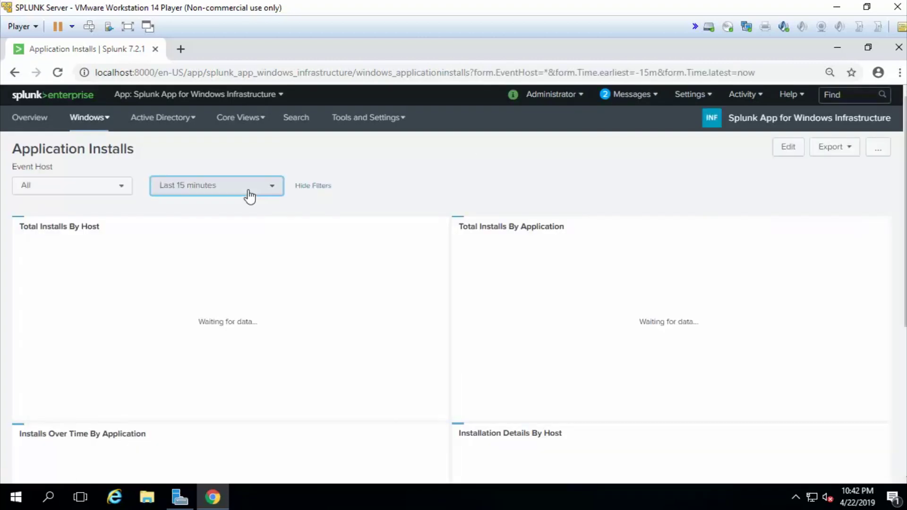
# Switch Application Installs from Last 15 minutes to Last 30 days and scroll to review the panels.
pyautogui.click(249, 196)
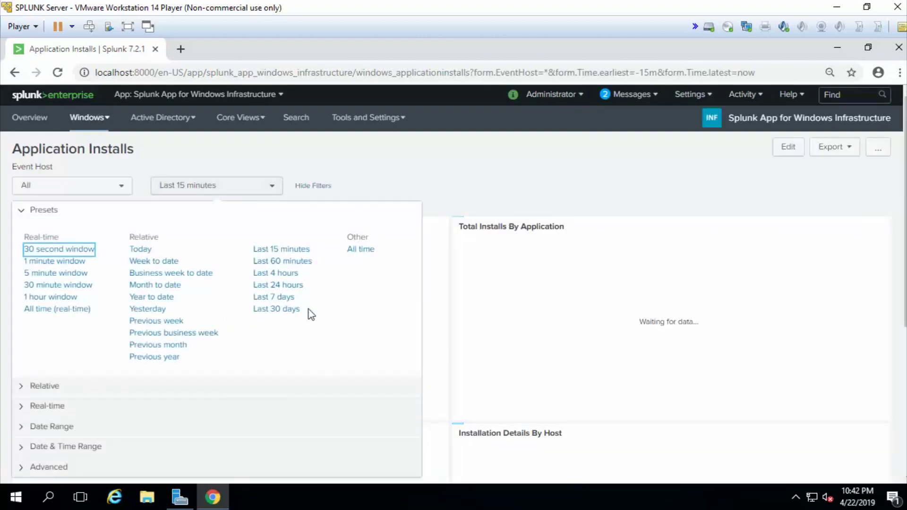
pyautogui.click(283, 312)
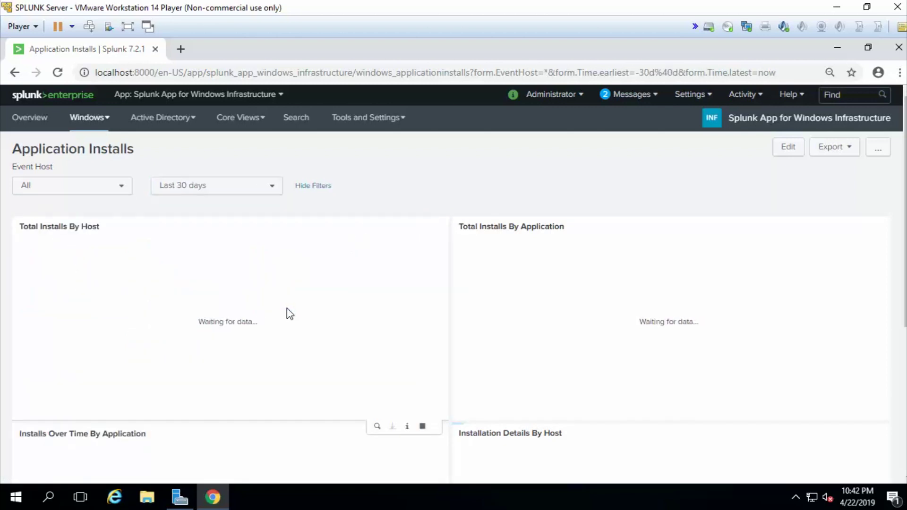
pyautogui.scroll(-6, 523, 288)
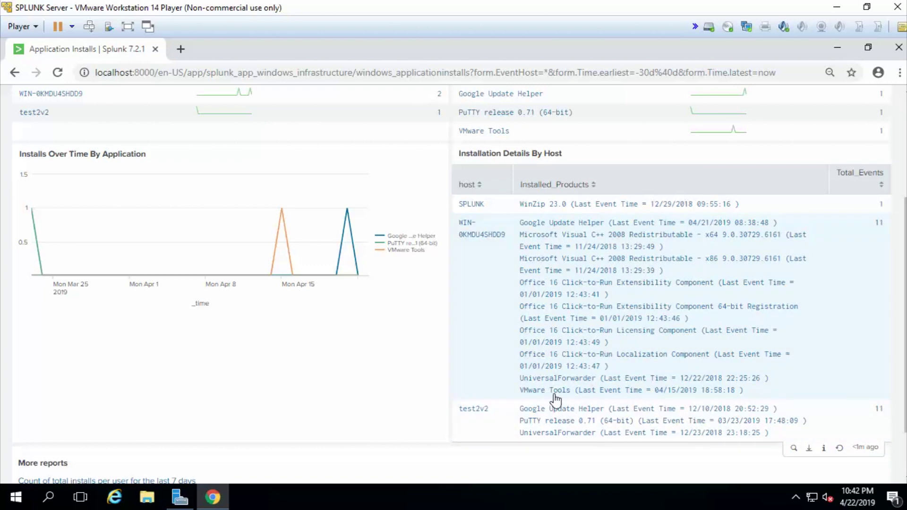
pyautogui.scroll(-2, 555, 401)
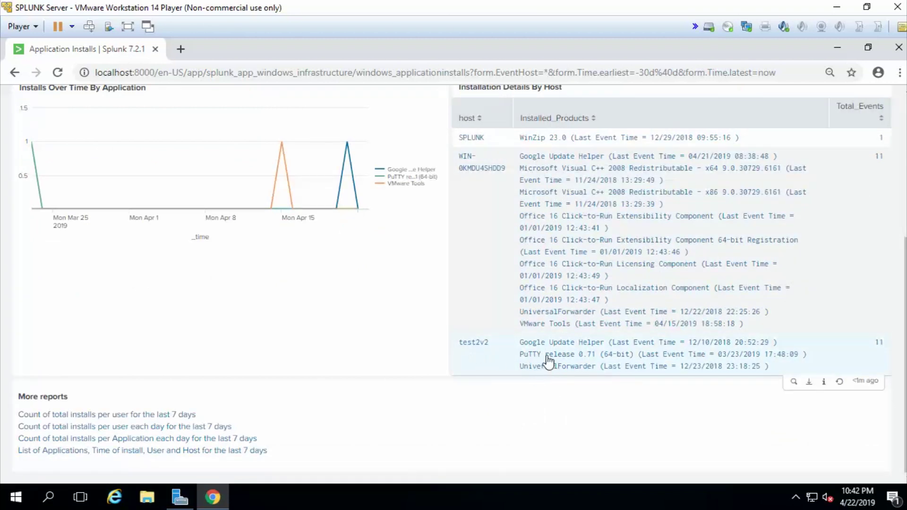
pyautogui.scroll(3, 562, 386)
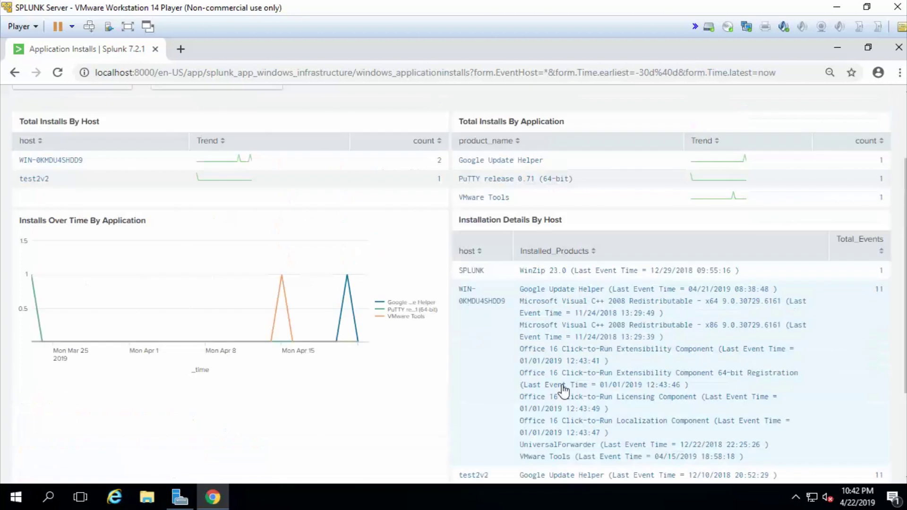
pyautogui.scroll(2, 497, 375)
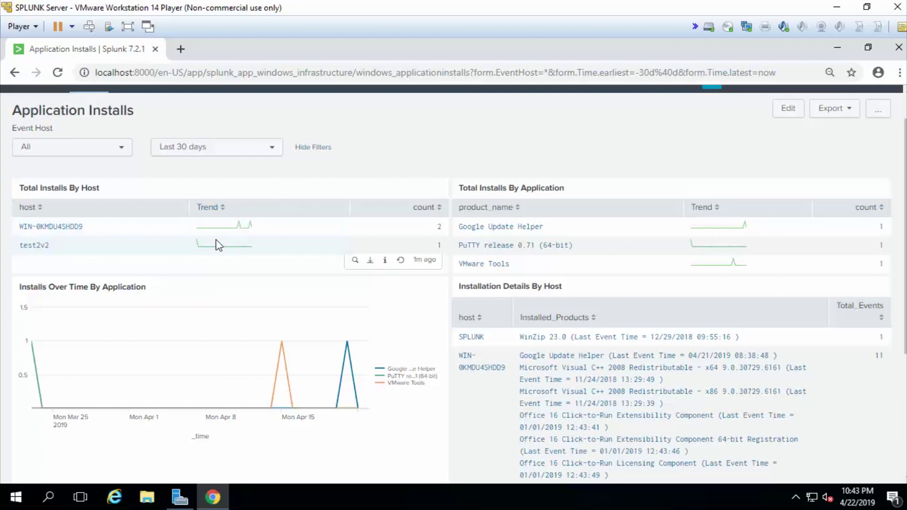
pyautogui.scroll(-3, 540, 401)
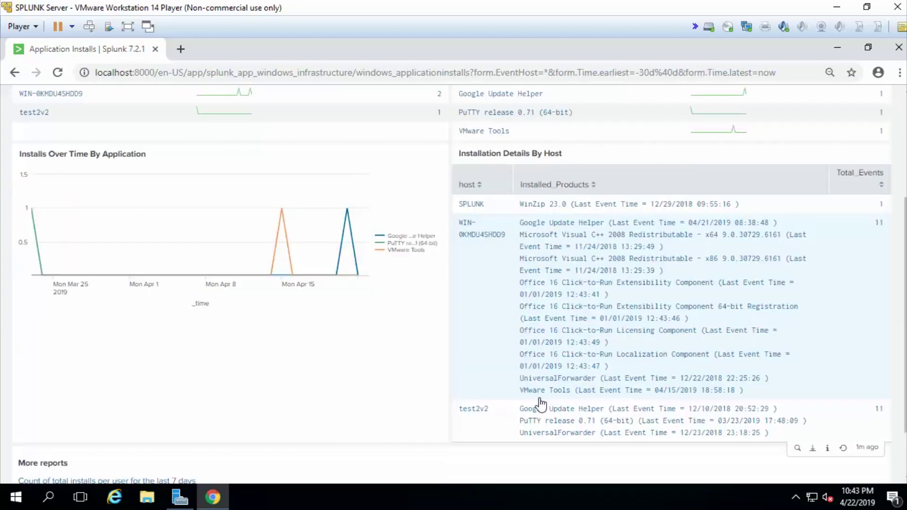
pyautogui.scroll(-2, 478, 389)
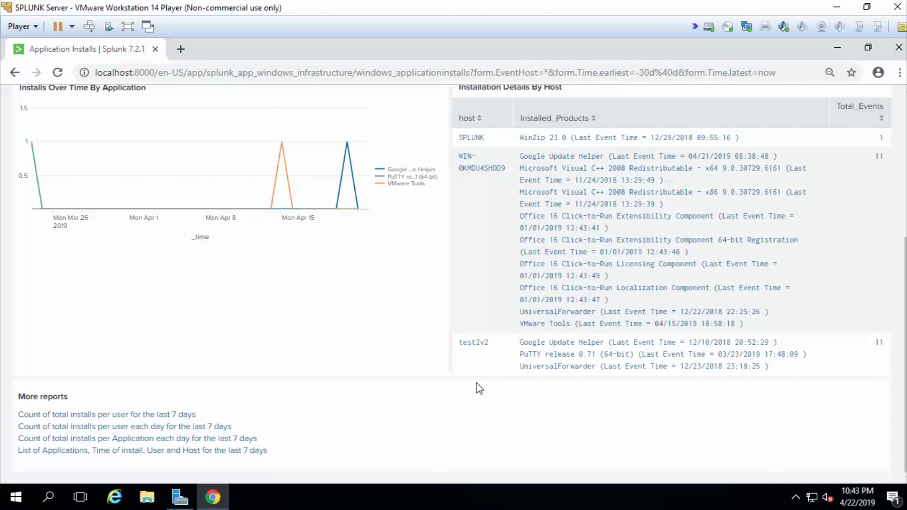
pyautogui.scroll(2, 418, 347)
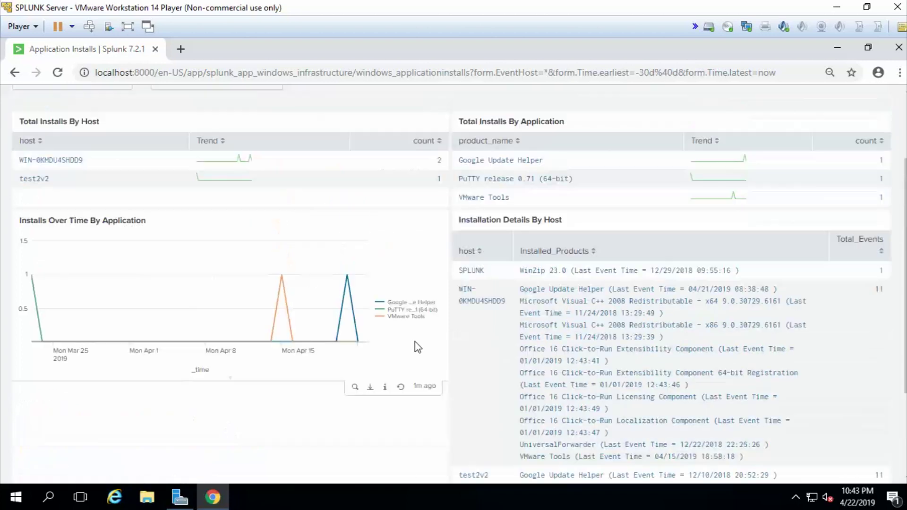
pyautogui.scroll(3, 489, 368)
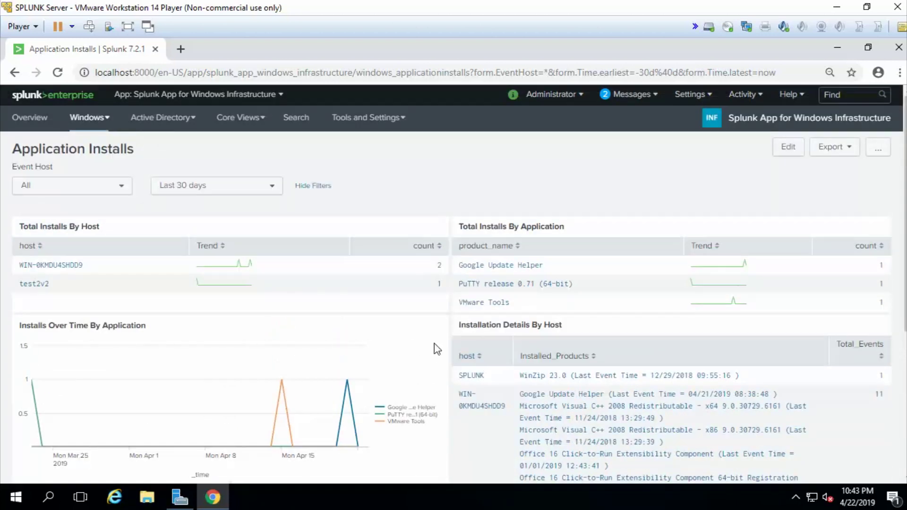